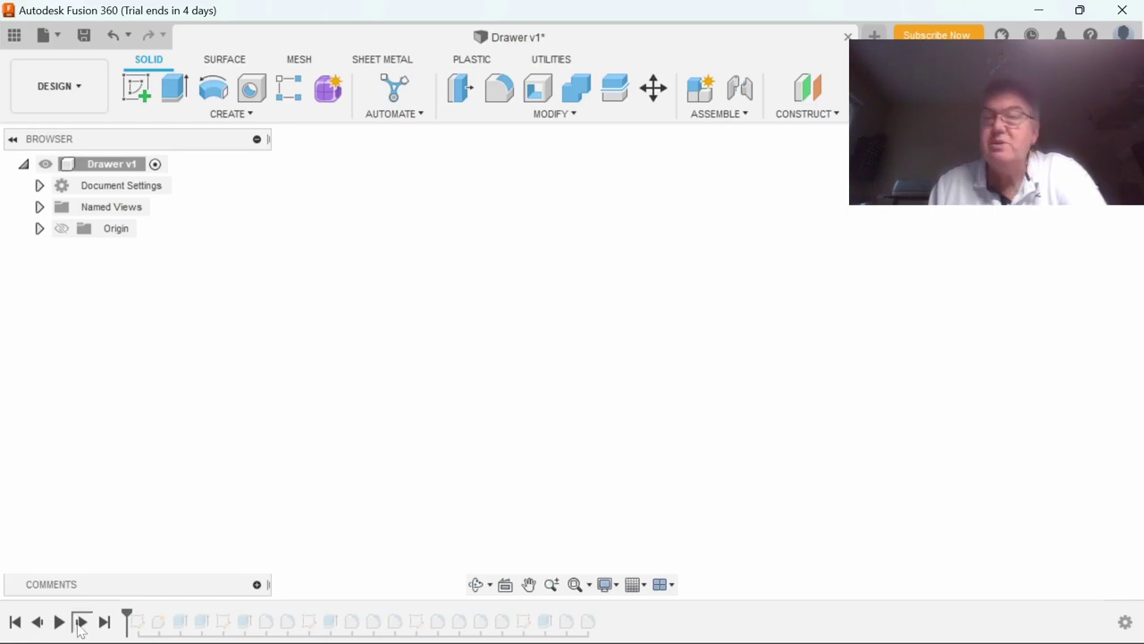
- Replay the base rectangle sketch, the drawer component, the box extrusion and its floor
click(81, 622)
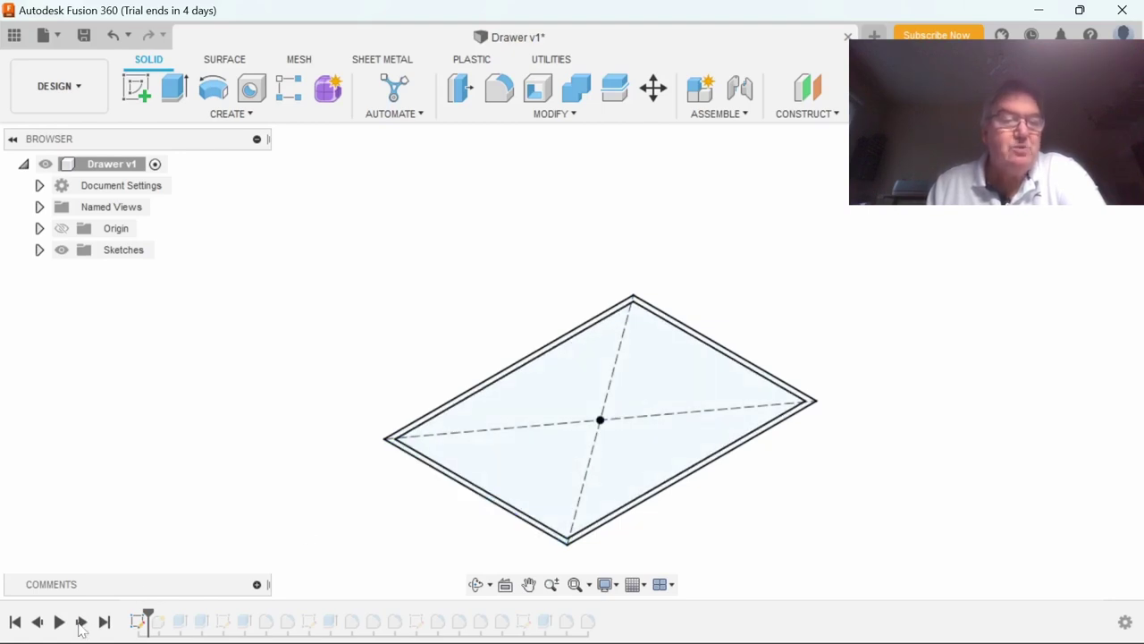
click(81, 621)
click(81, 622)
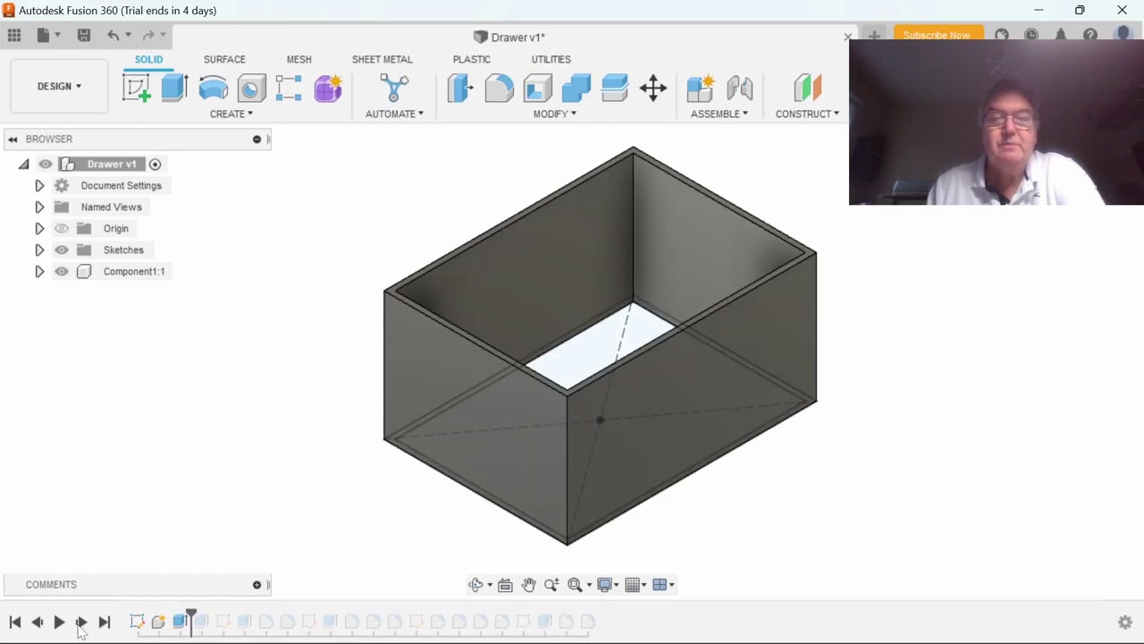
click(81, 621)
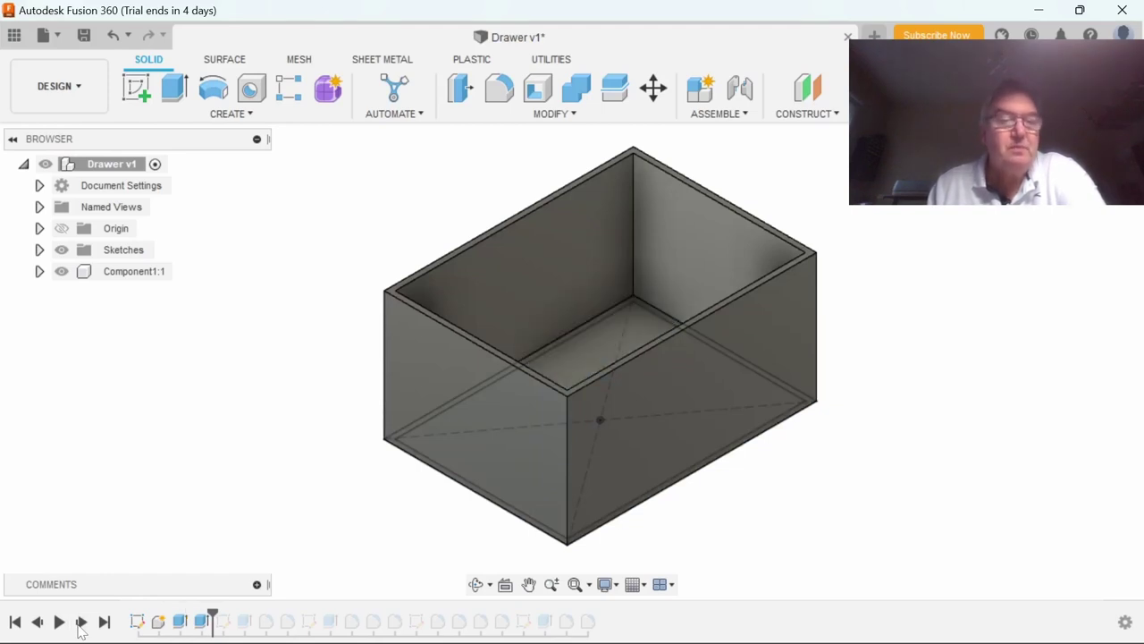
click(80, 621)
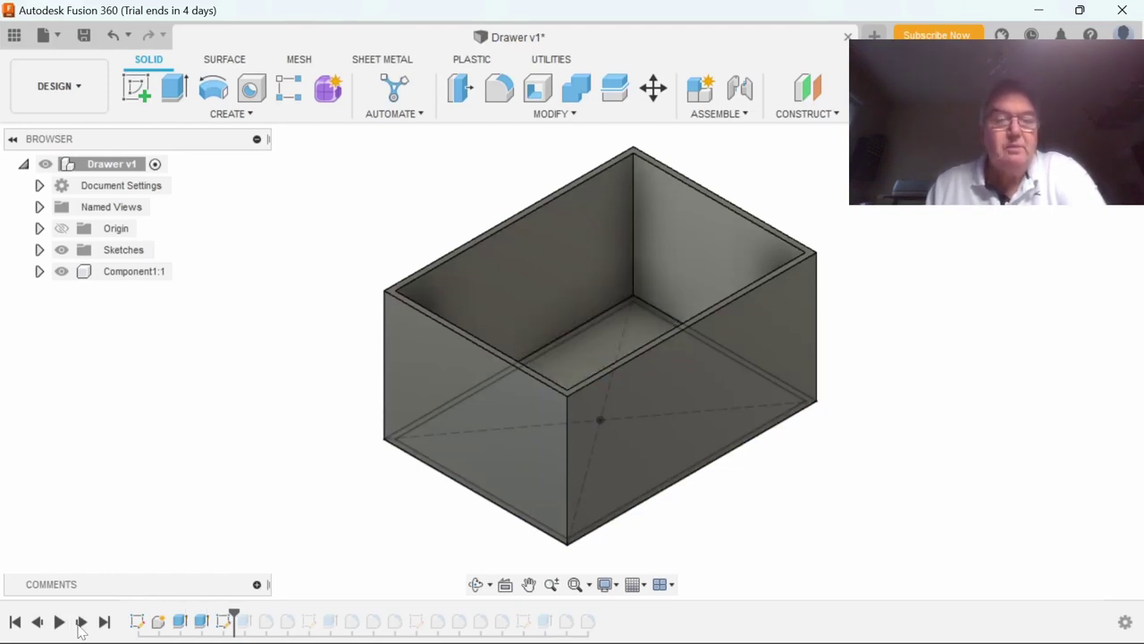
- Replay the handle slab, its front-corner and box-edge fillets, and the handle slot cut
click(80, 622)
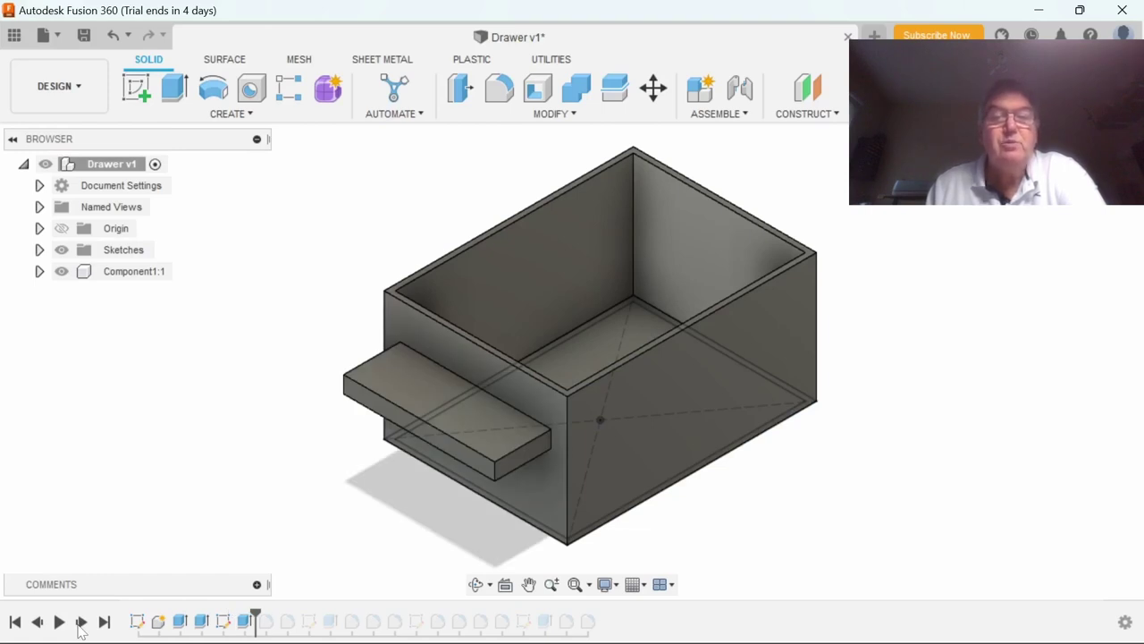
click(80, 623)
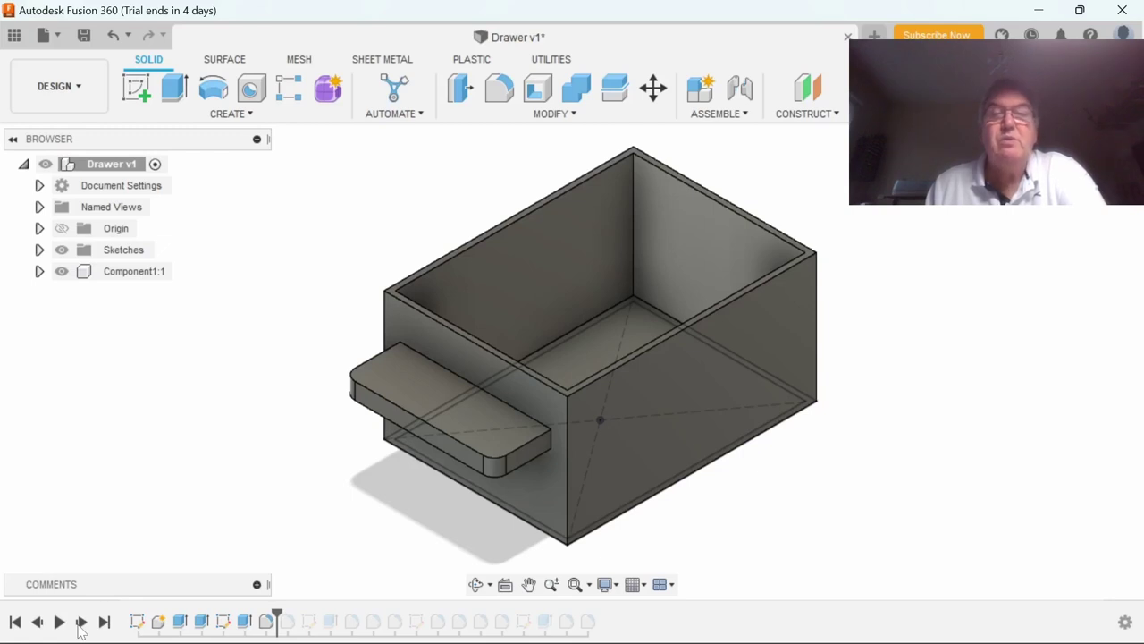
click(81, 623)
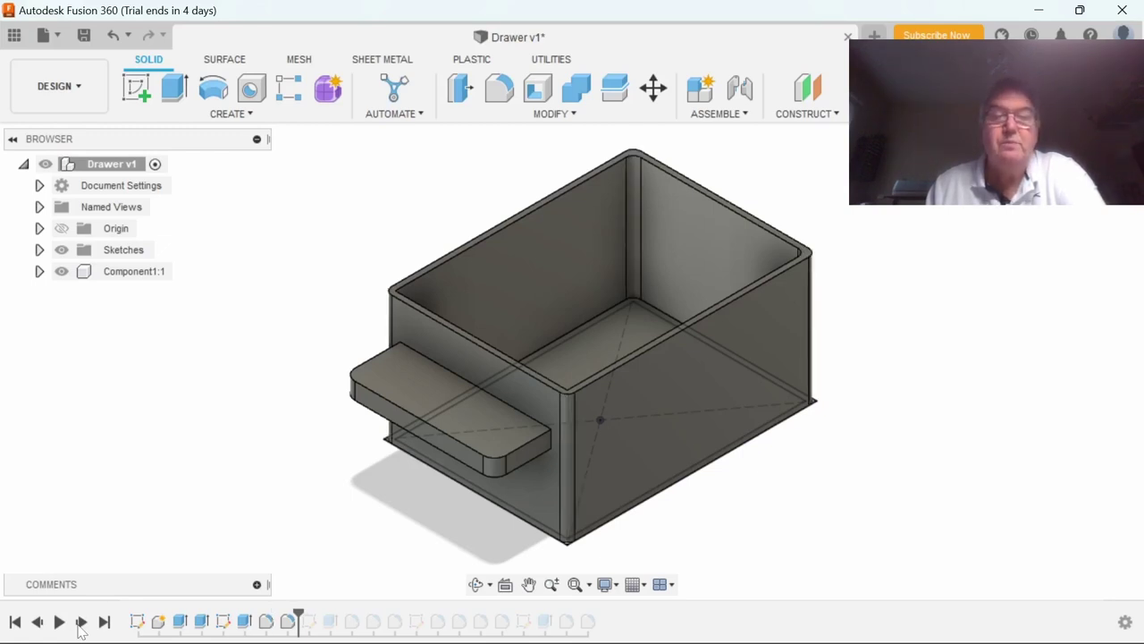
click(80, 623)
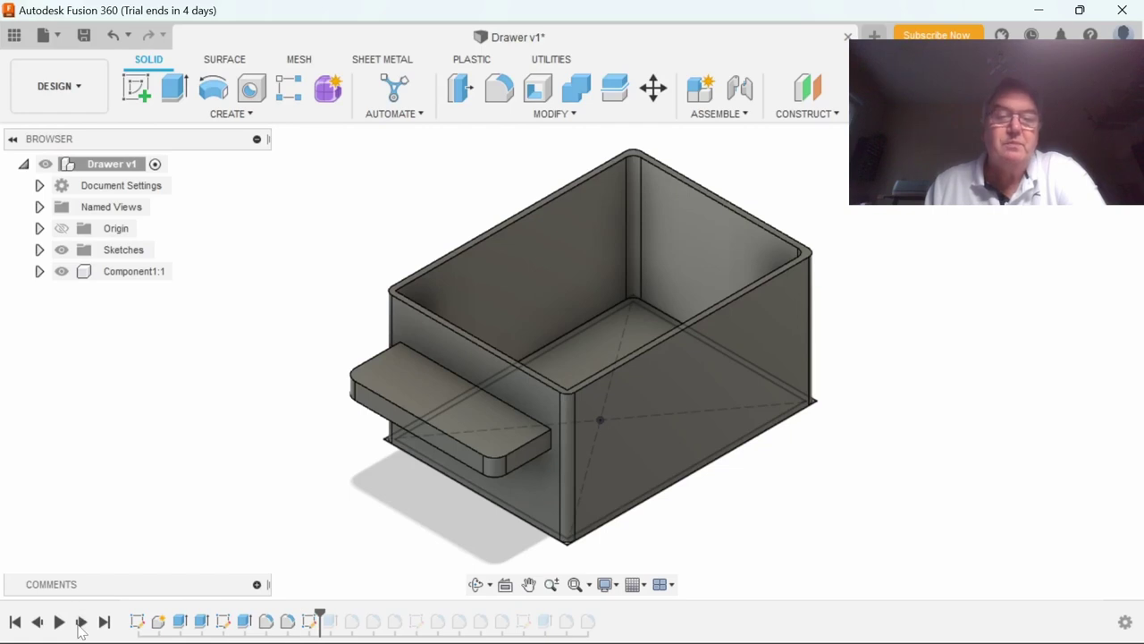
click(80, 624)
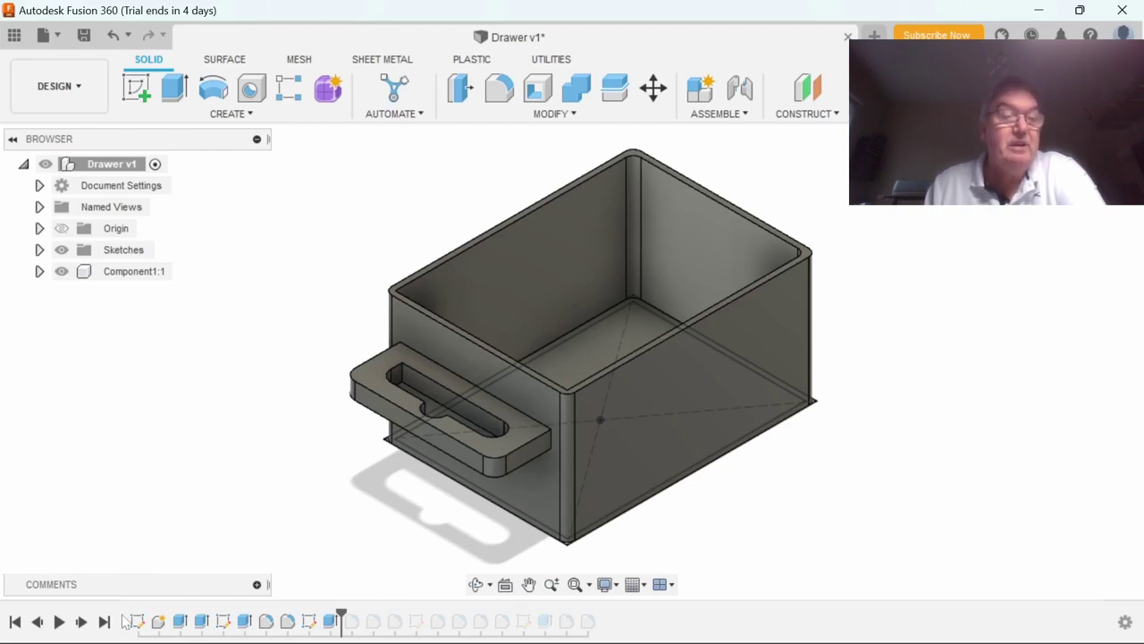
- Replay the refined handle slot, the inner bottom-edge fillets and the bottom lip
click(81, 622)
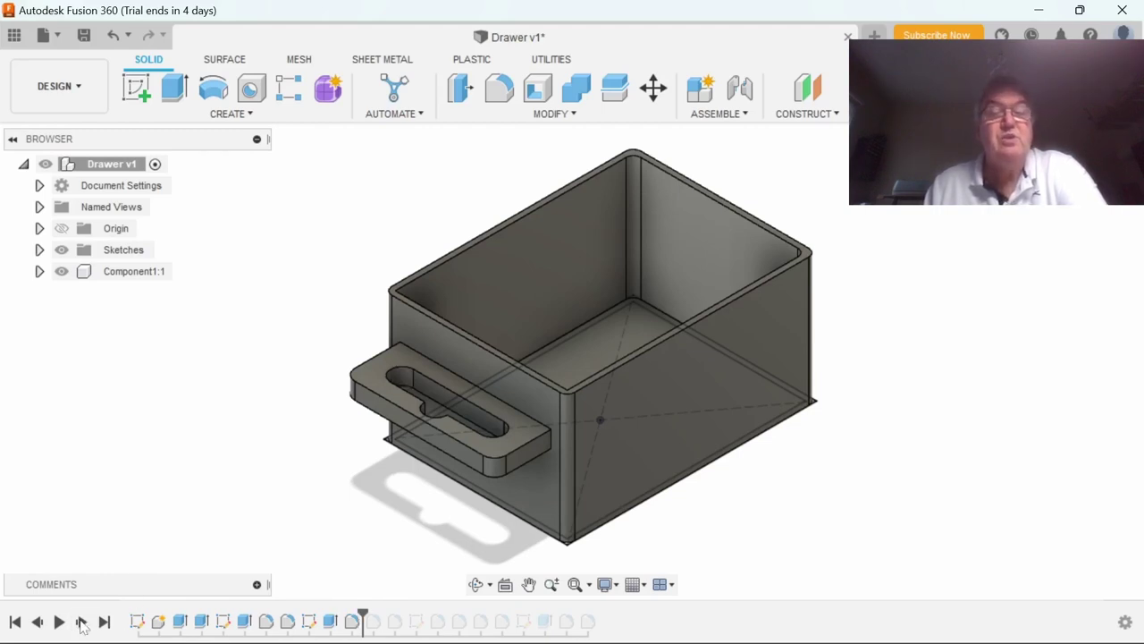
click(81, 621)
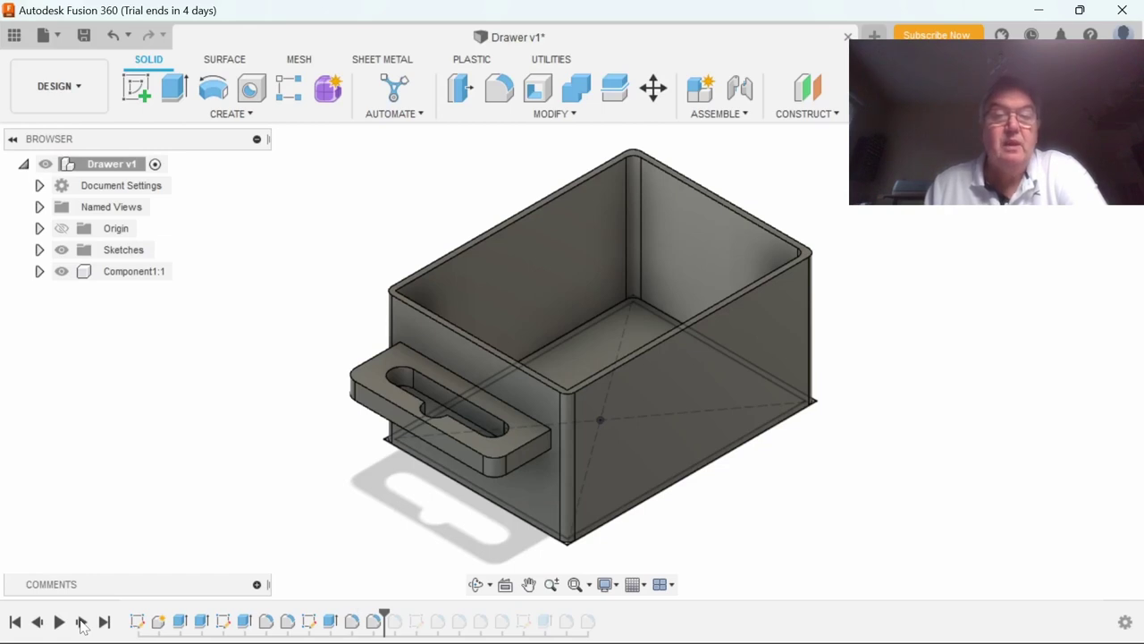
click(81, 622)
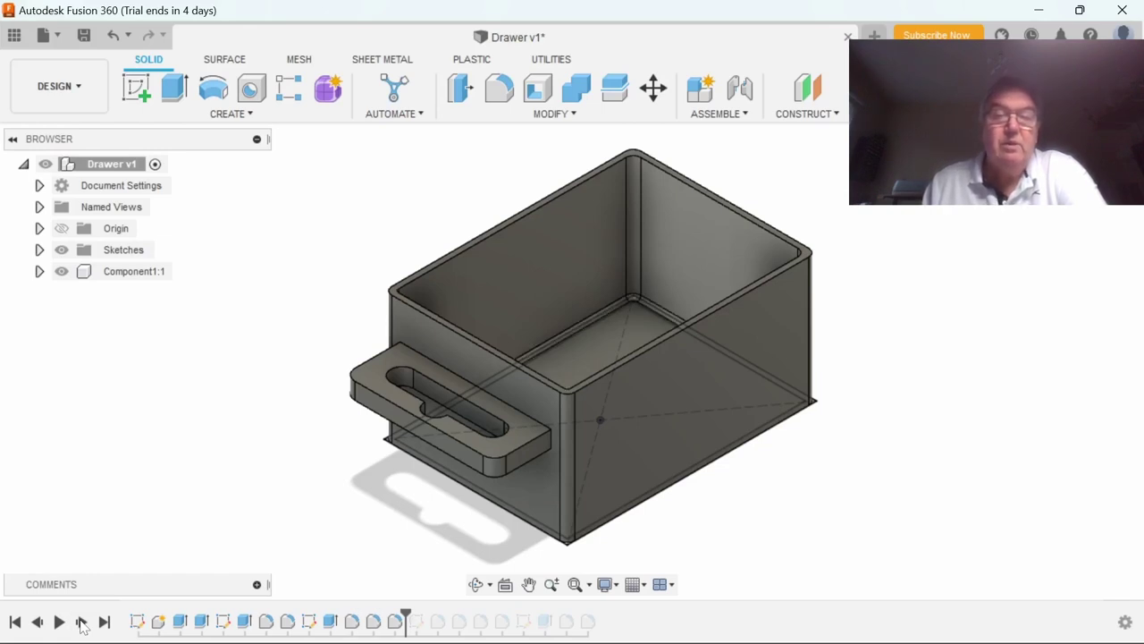
click(81, 621)
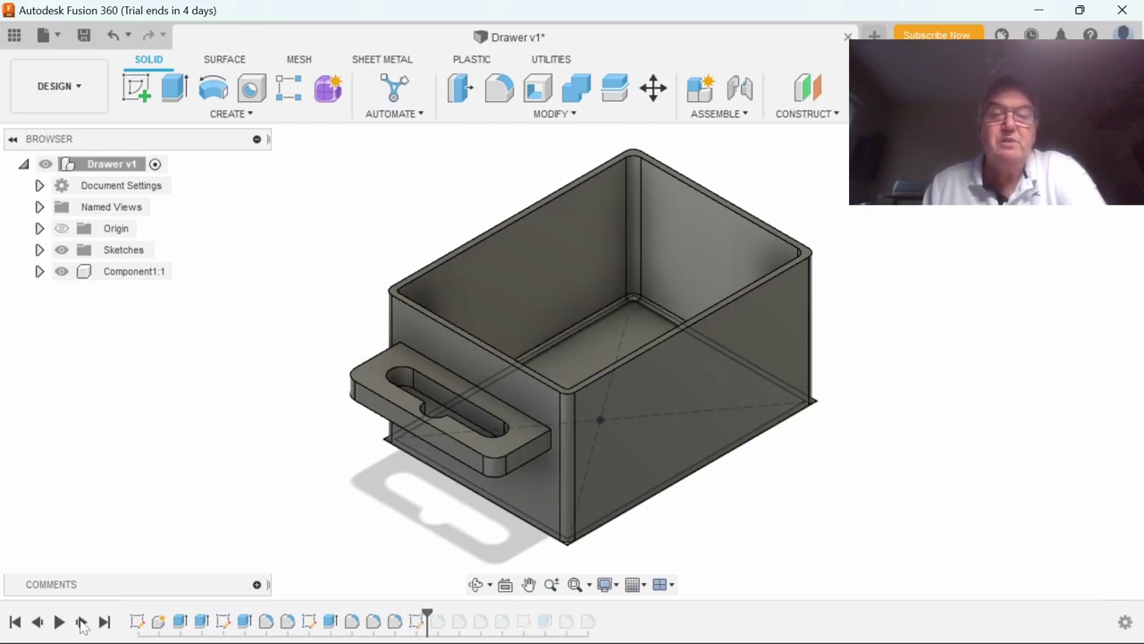
click(82, 621)
- Replay the rounded handle edges, the reshaped handle slot and the two front rails
click(81, 622)
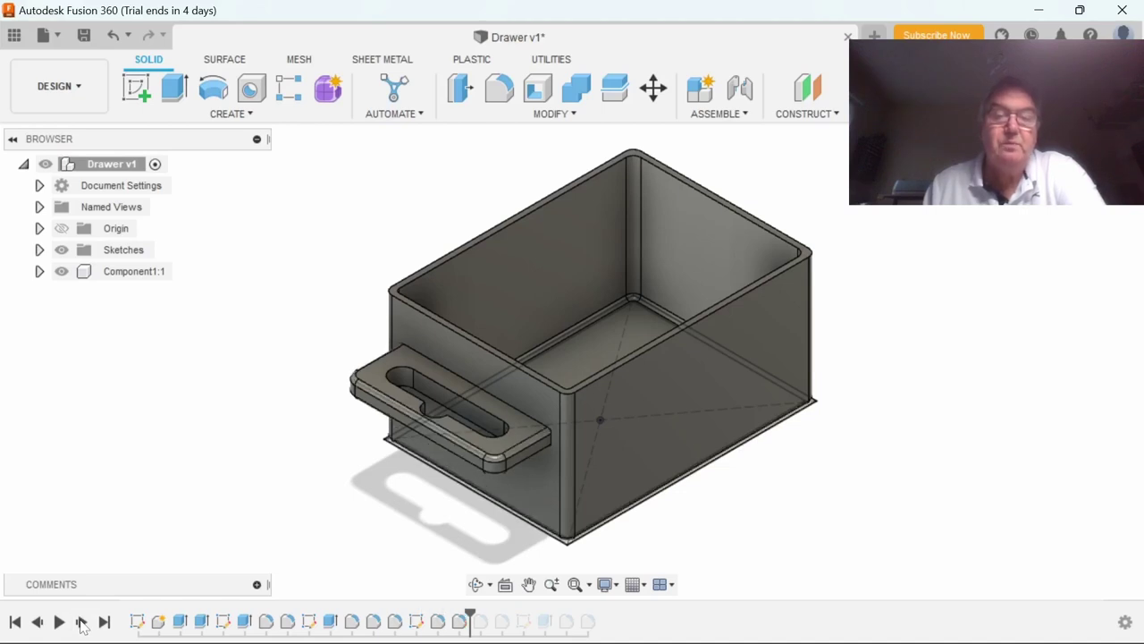
click(81, 622)
click(81, 621)
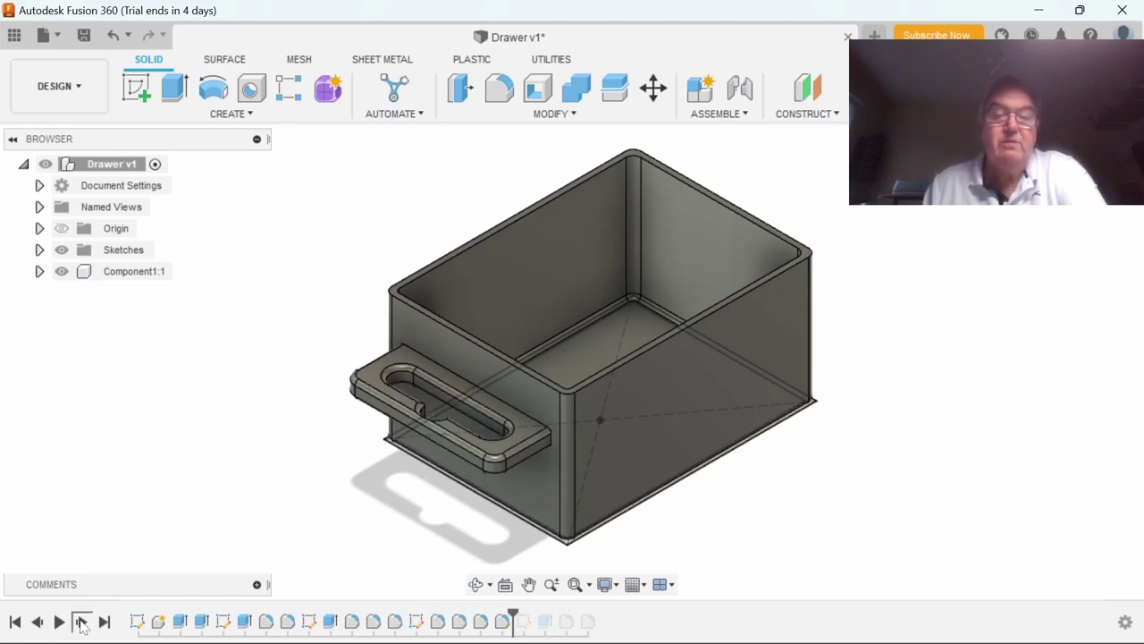
click(82, 621)
click(81, 622)
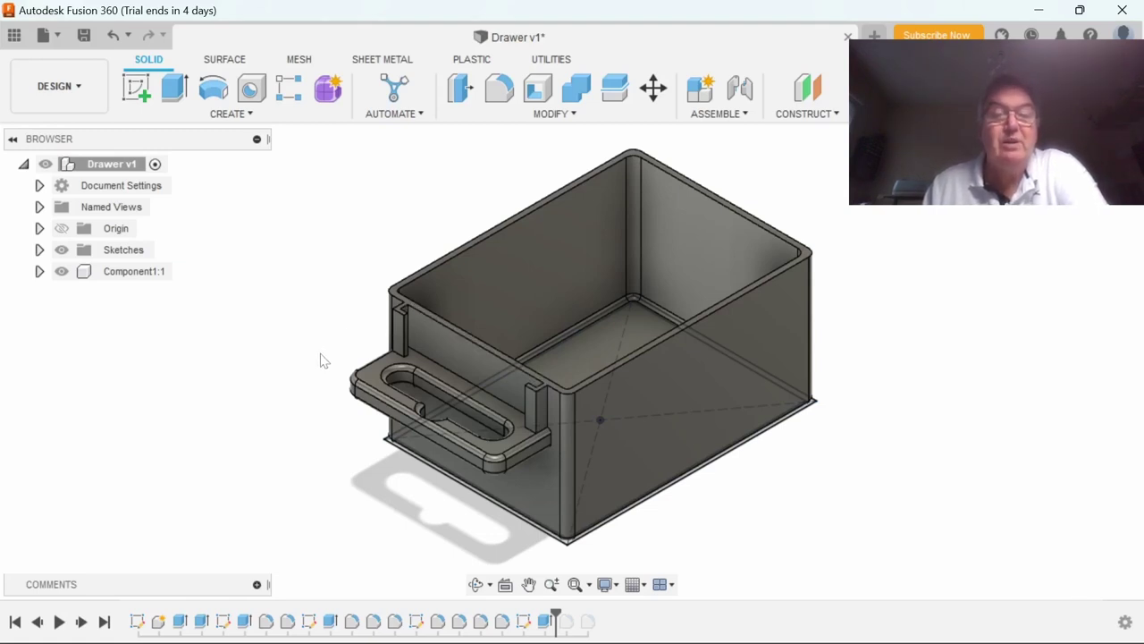
- Step the timeline through the last two features to show the finished drawer
click(80, 622)
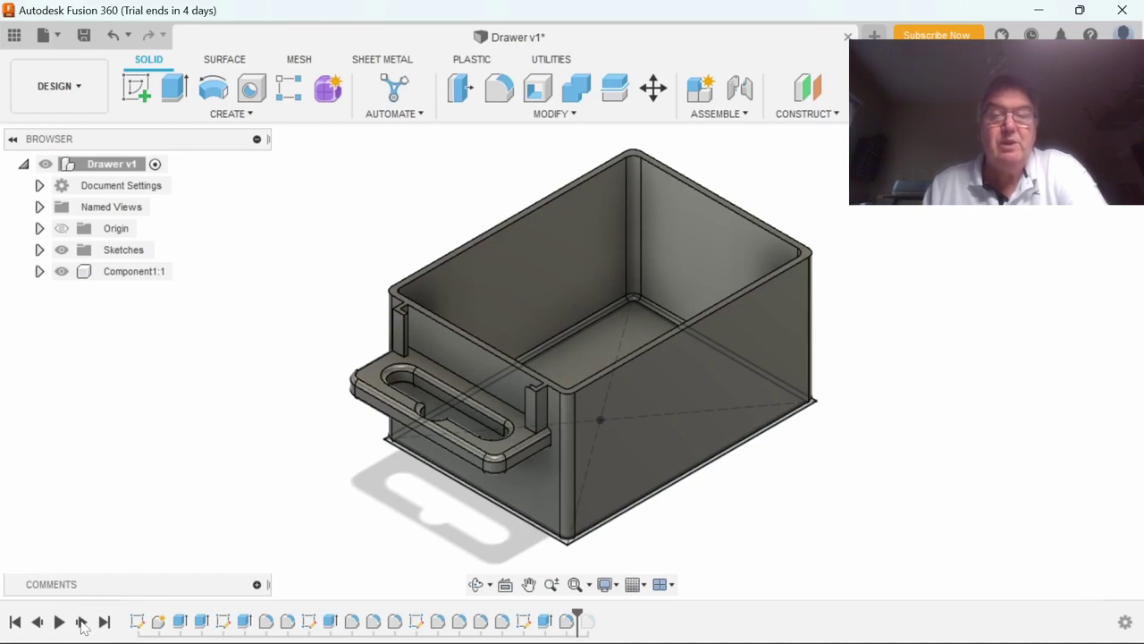
click(81, 622)
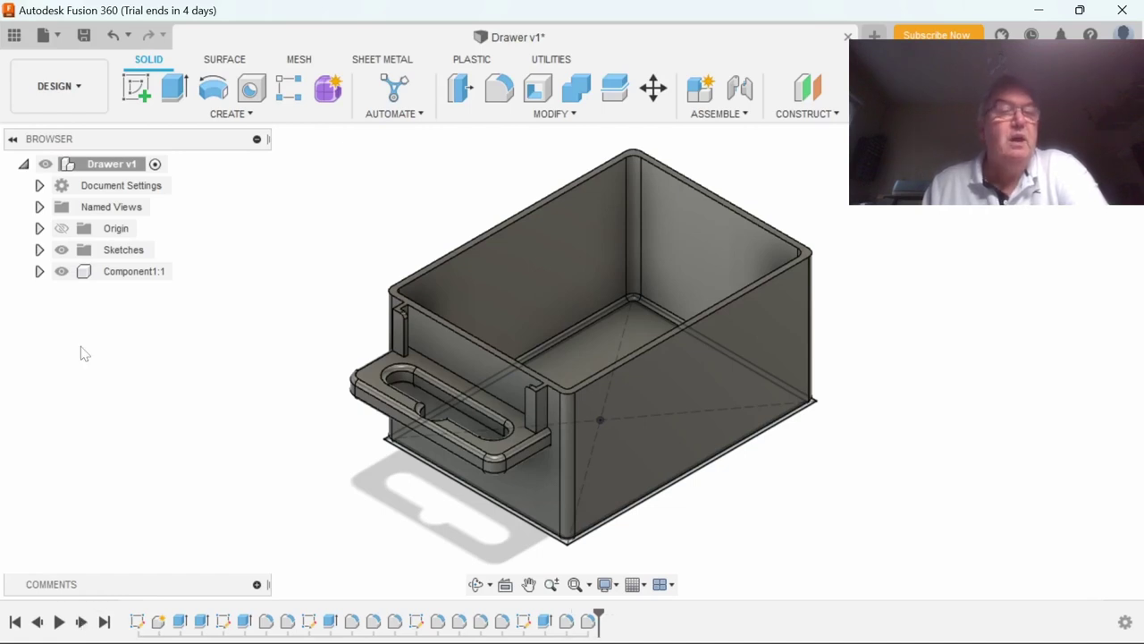
- Save Component1:1 as a 3MF mesh, then minimise Fusion 360 to reveal Cura
click(75, 275)
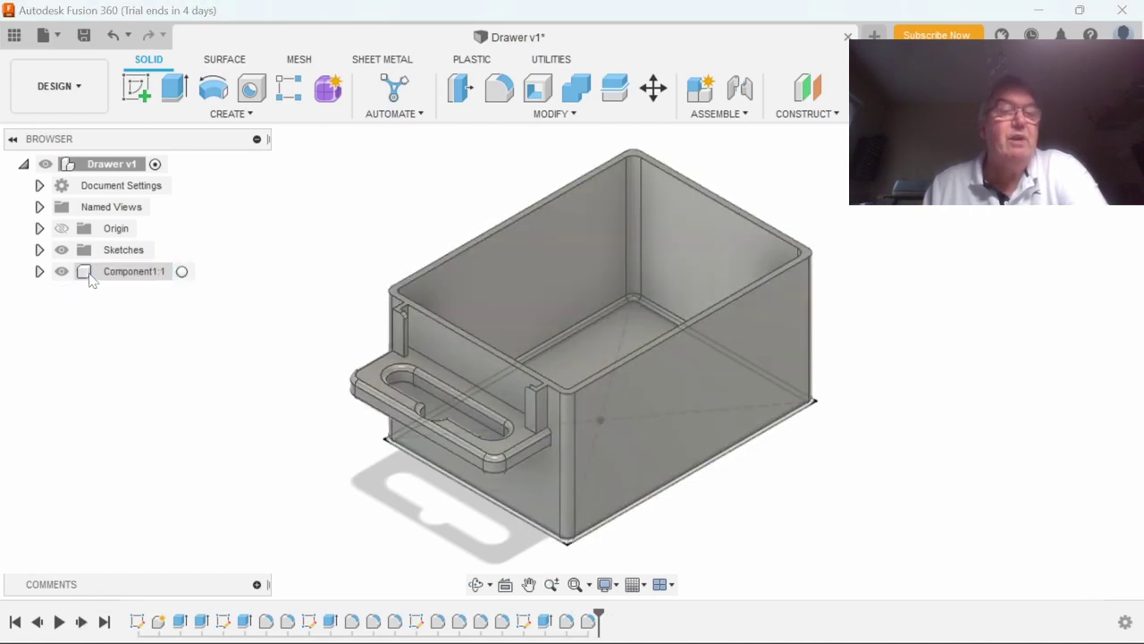
right_click(89, 281)
key(Escape)
click(133, 274)
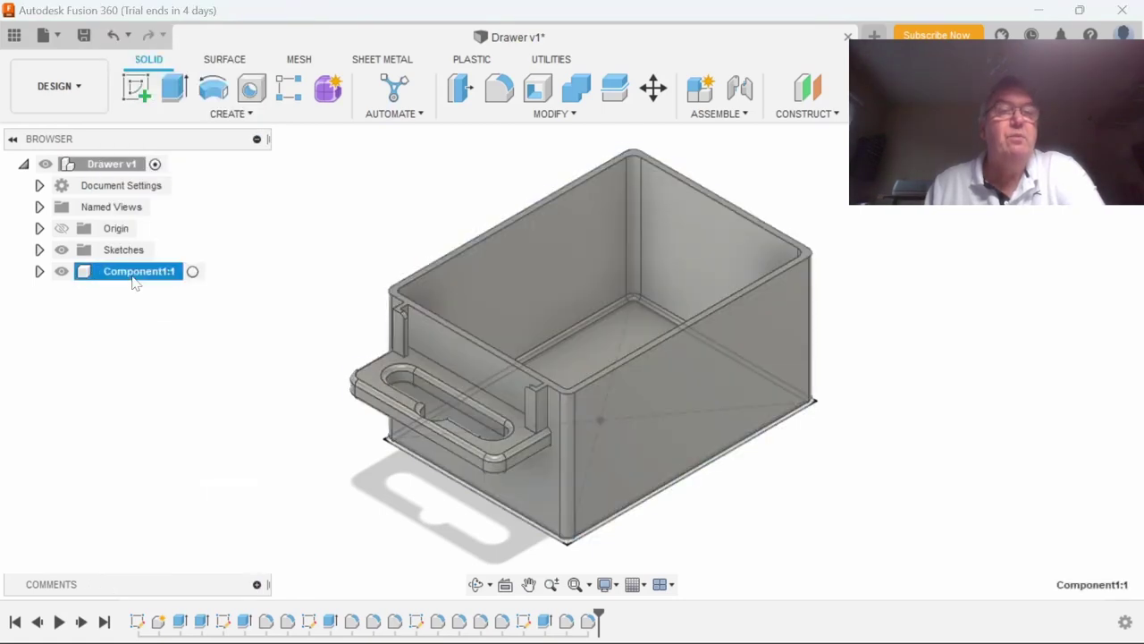
right_click(132, 283)
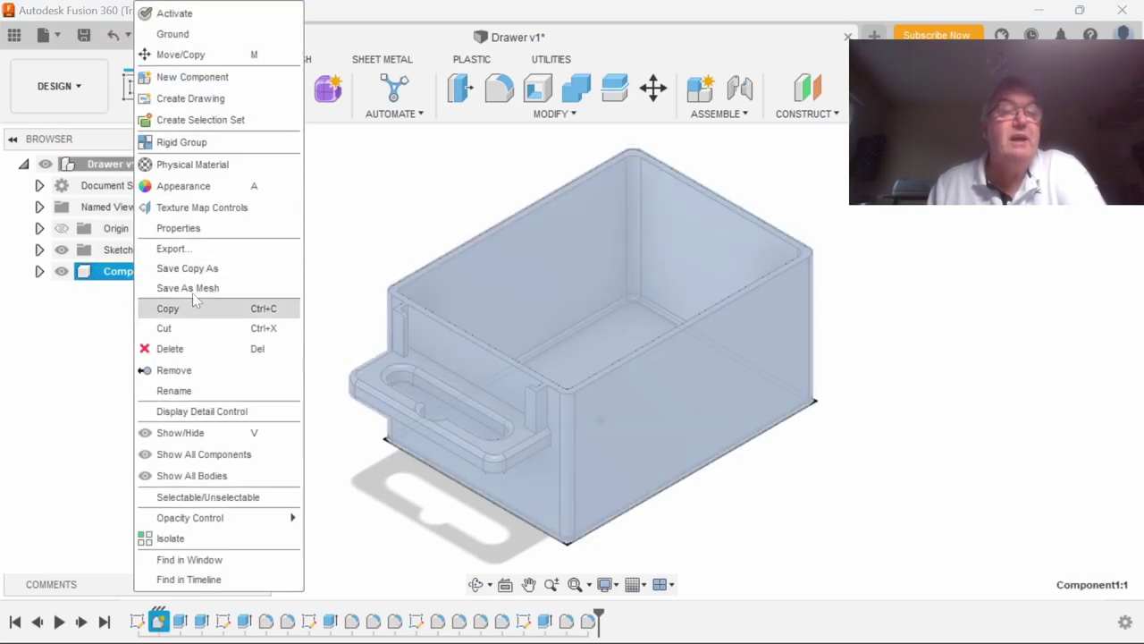
click(197, 289)
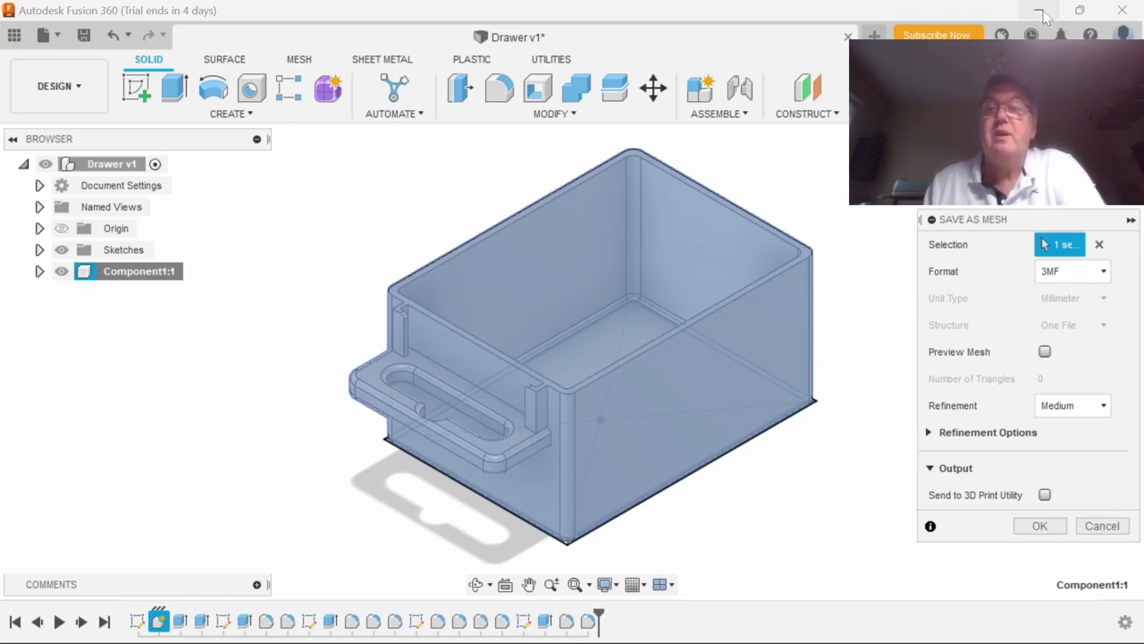
click(1045, 9)
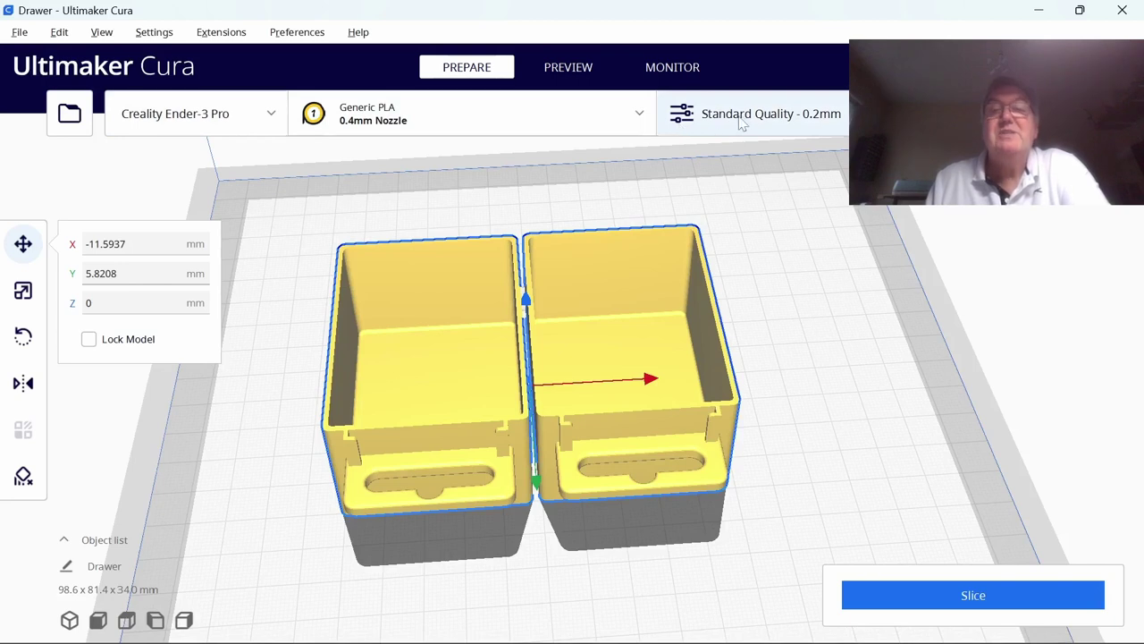
click(837, 123)
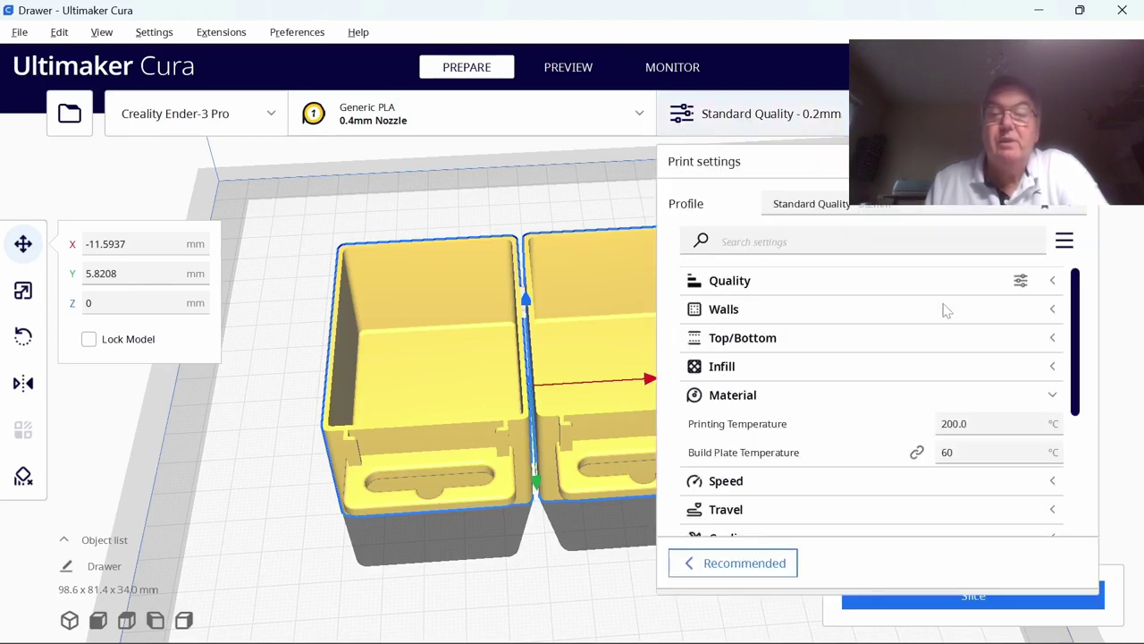
scroll(937, 334, down, 2)
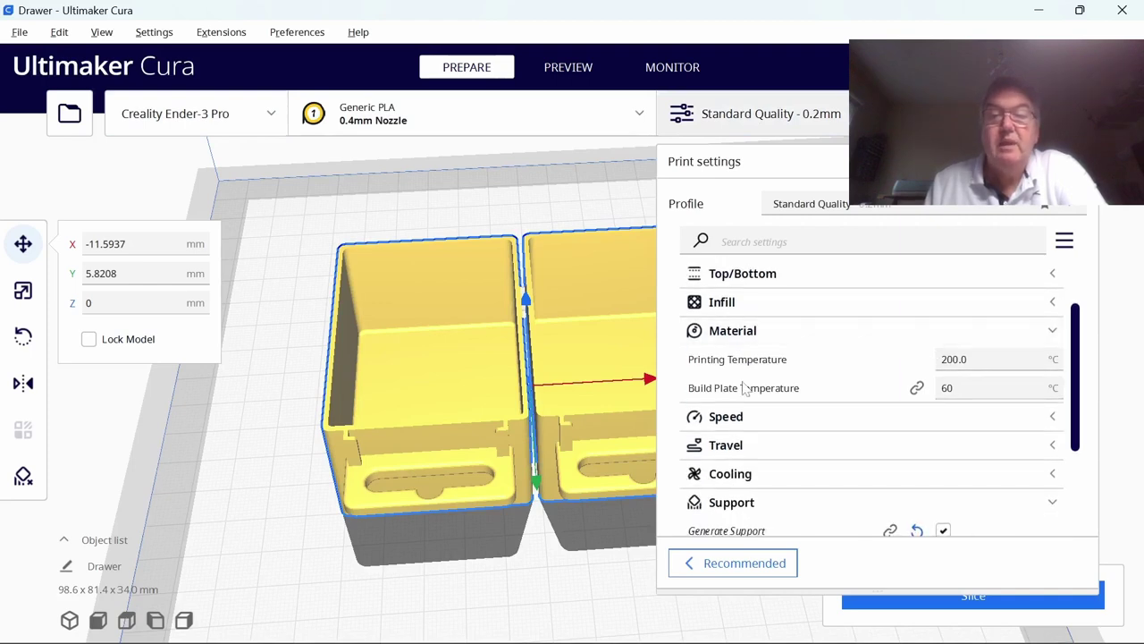
mouse_move(965, 374)
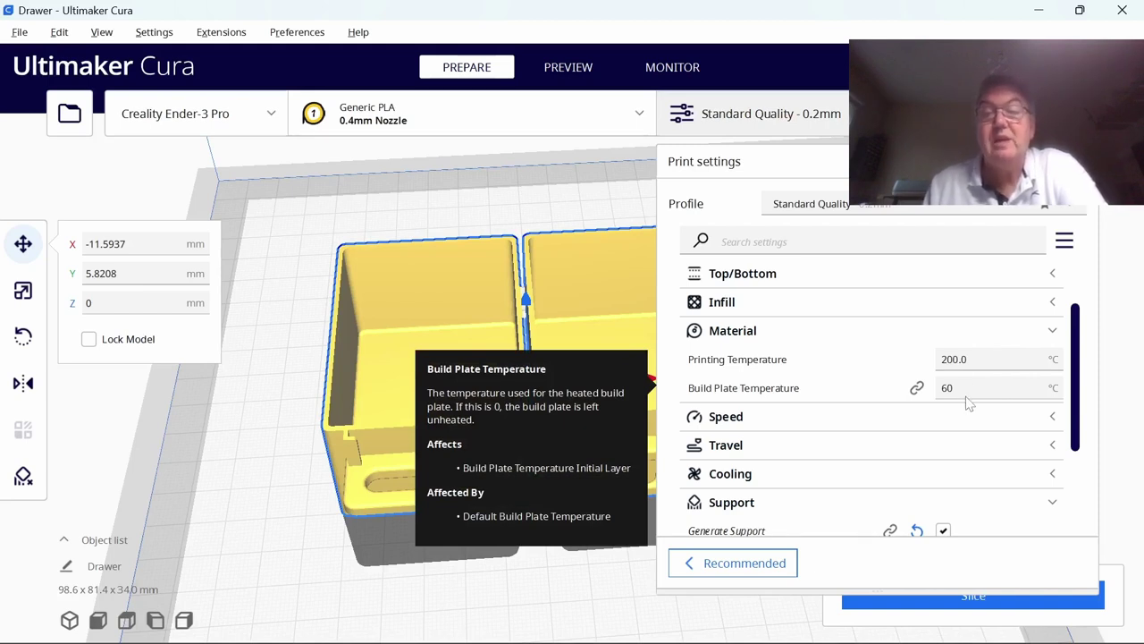
scroll(969, 404, down, 5)
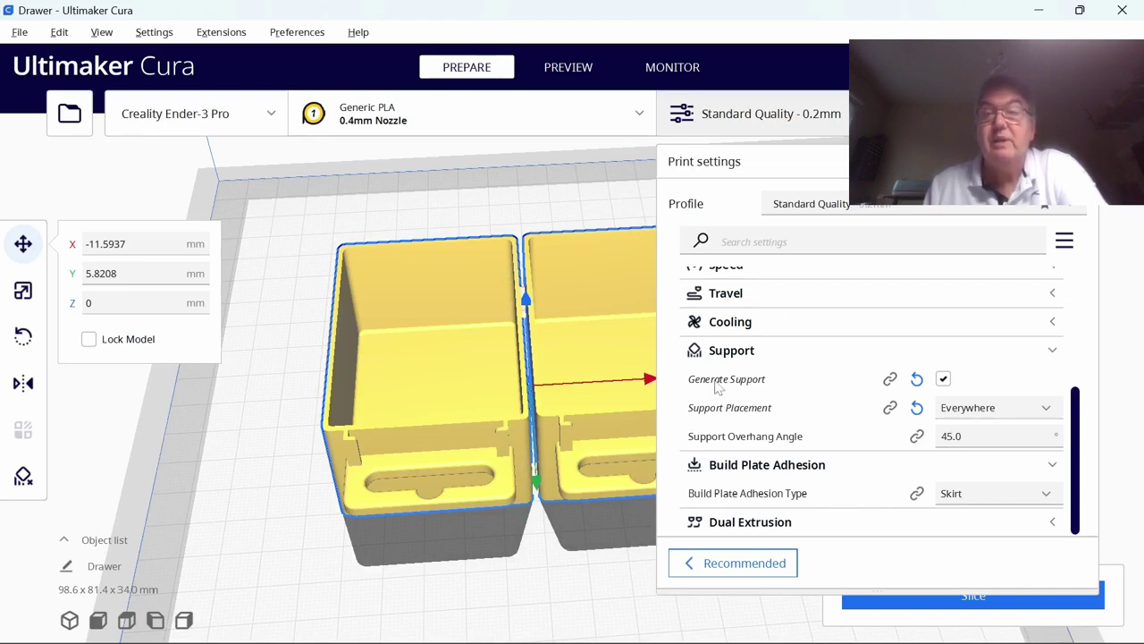
click(750, 119)
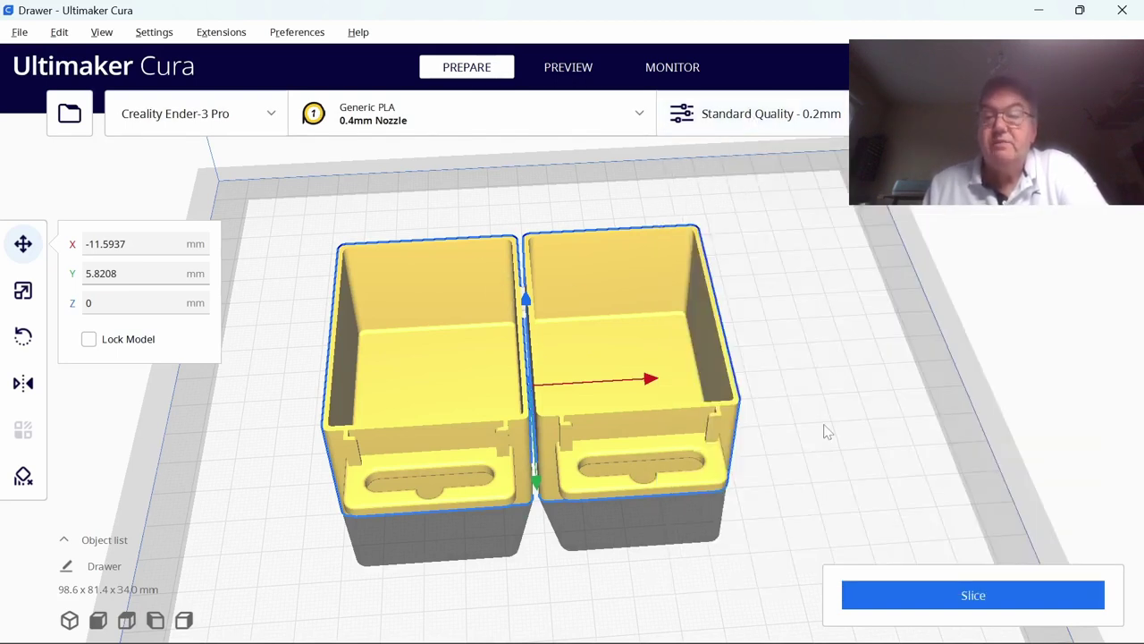
- Slice, then re-slice with Super Quality 0.12mm keeping custom supports (9 h 44 min, 44 g)
click(901, 594)
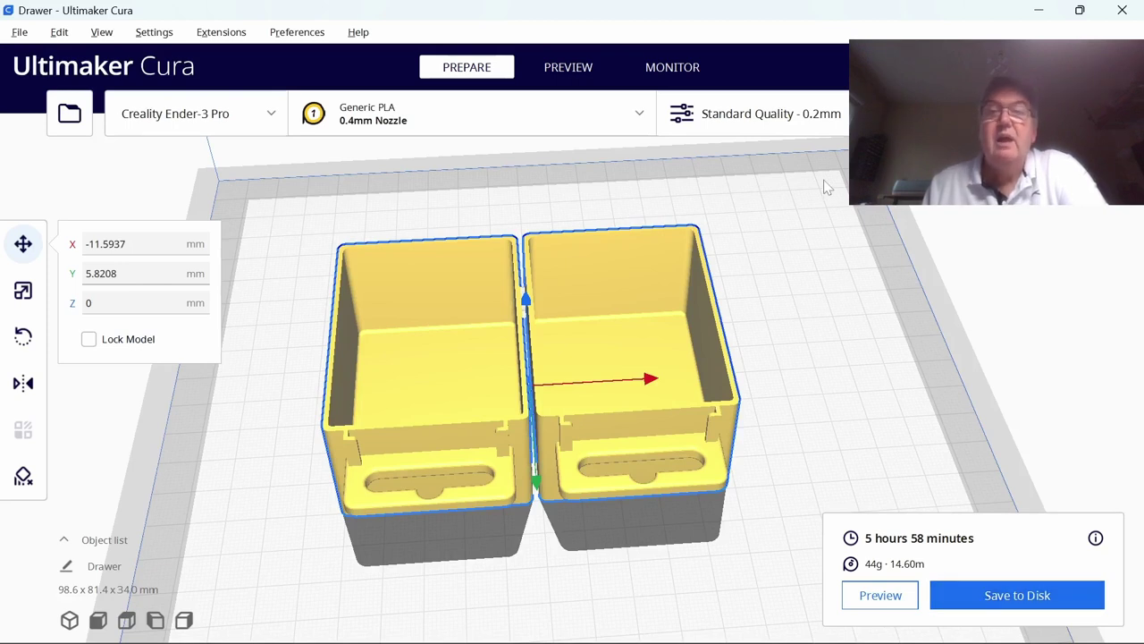
click(802, 123)
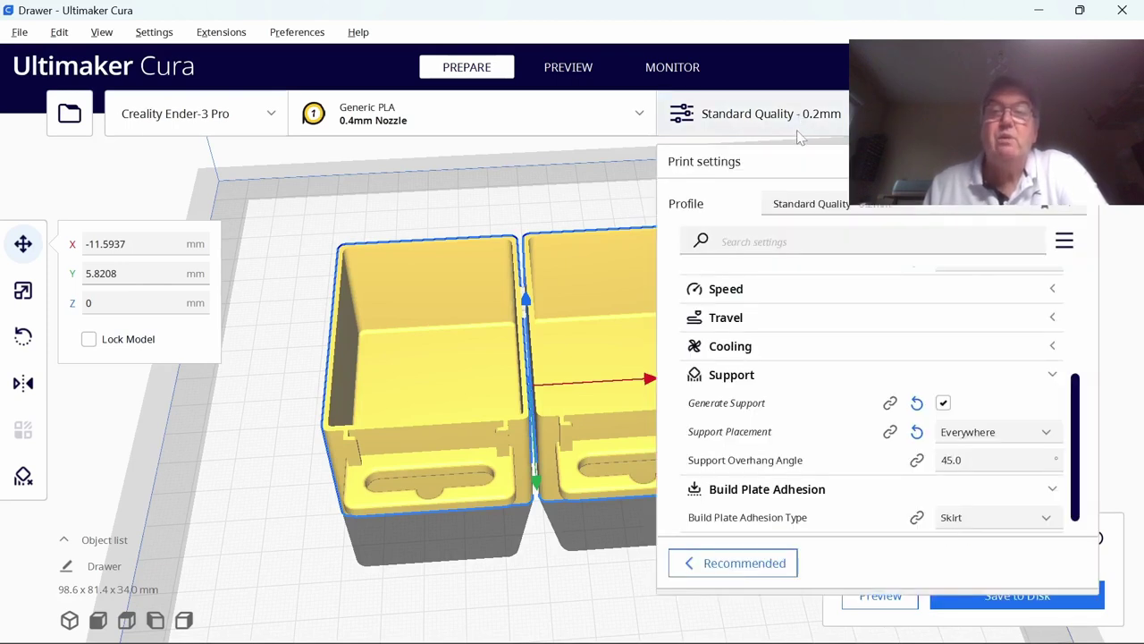
click(812, 205)
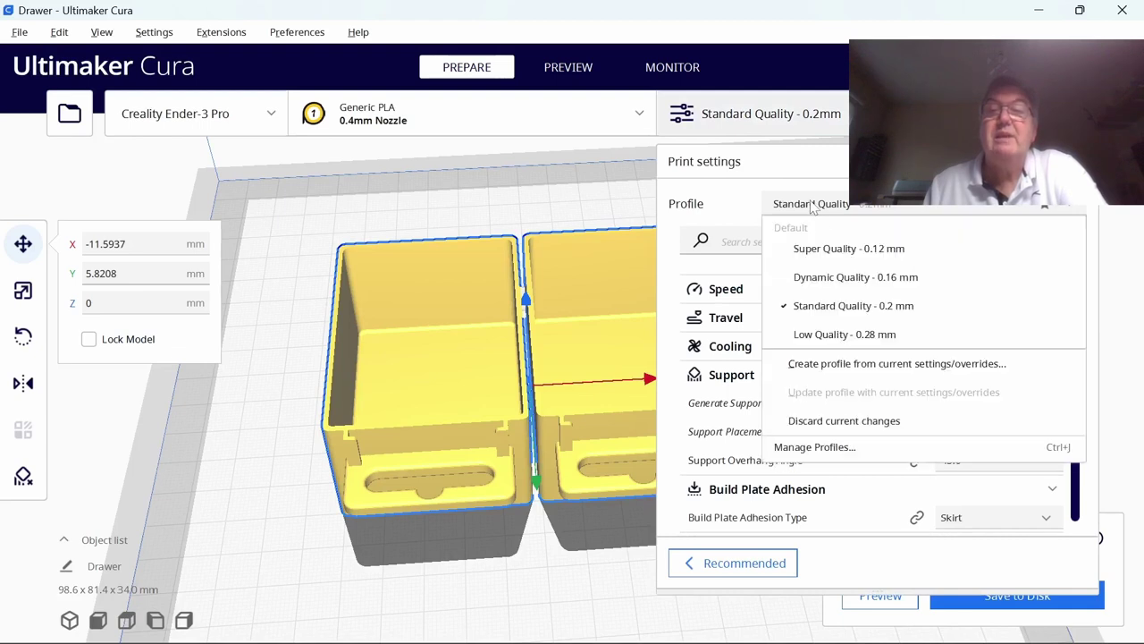
click(832, 250)
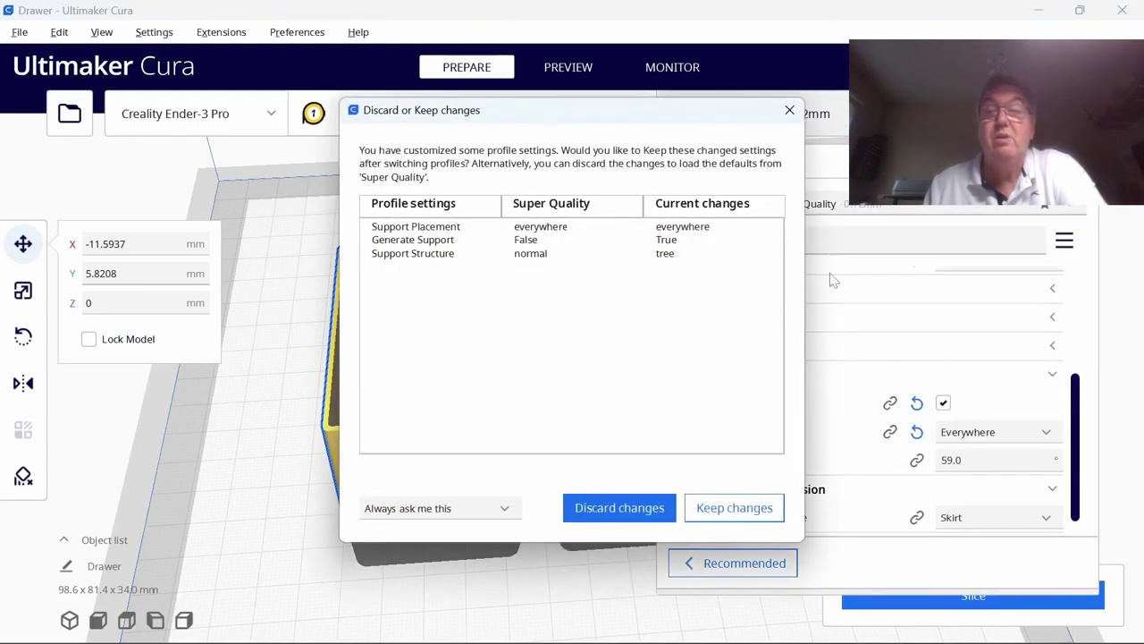
click(699, 514)
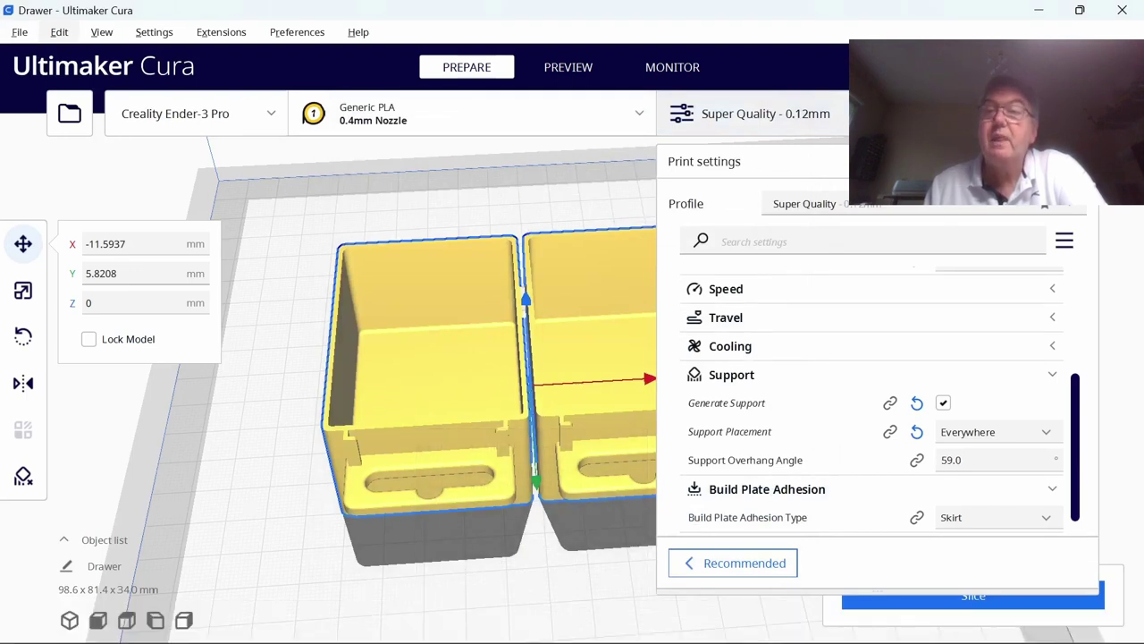
click(1045, 384)
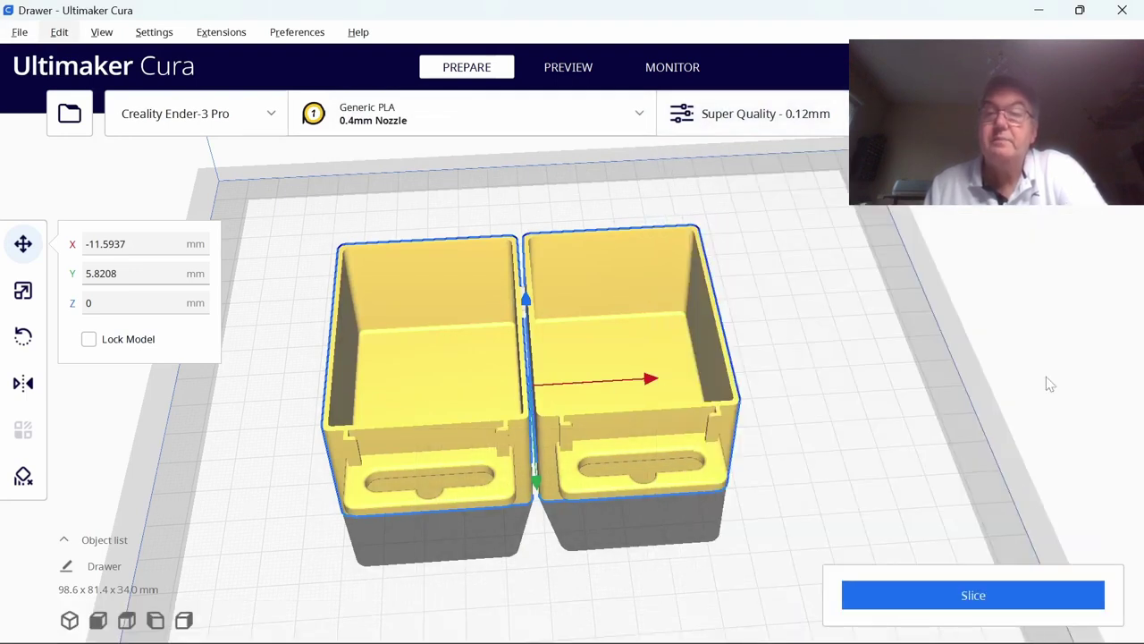
click(976, 597)
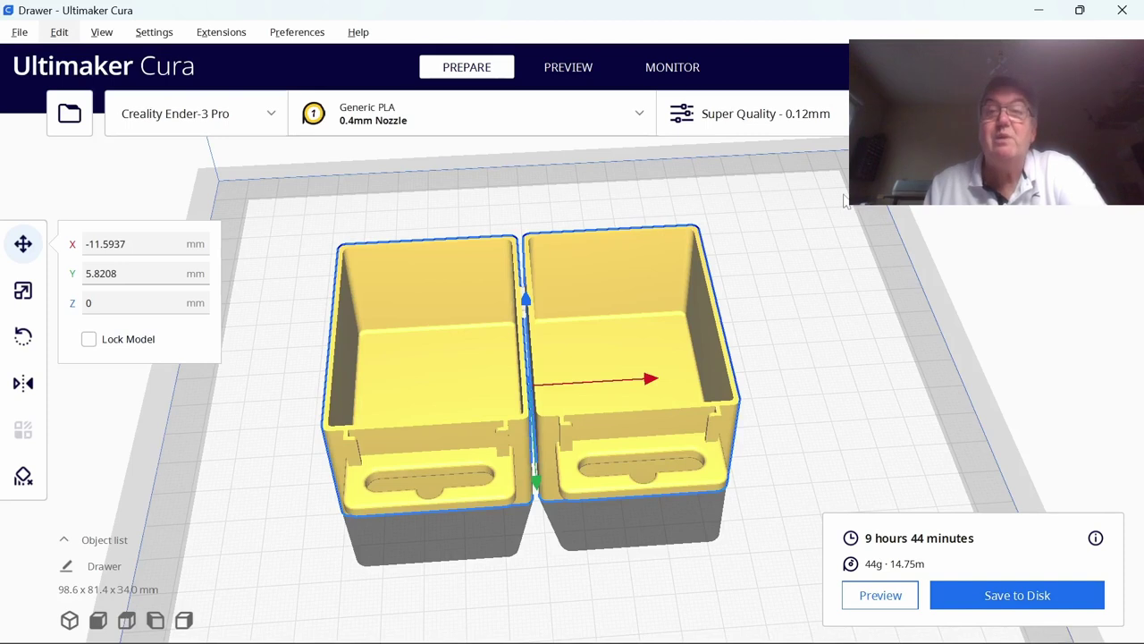
- Re-slice with the Low Quality 0.28mm profile, keeping custom supports (4 h 22 min, 44 g)
click(763, 121)
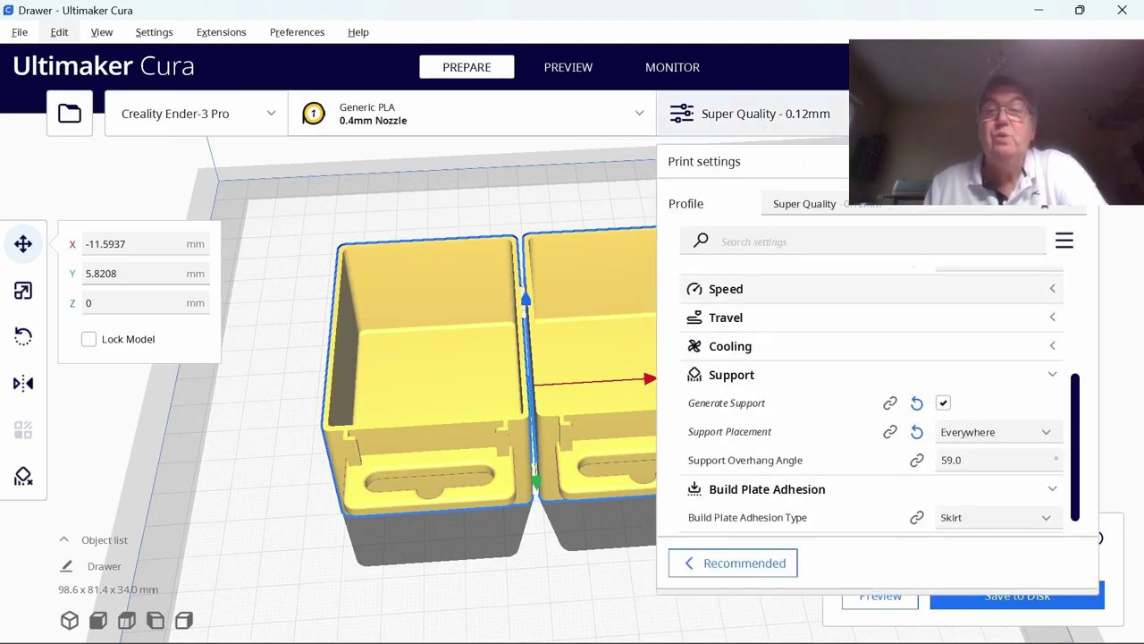
click(853, 207)
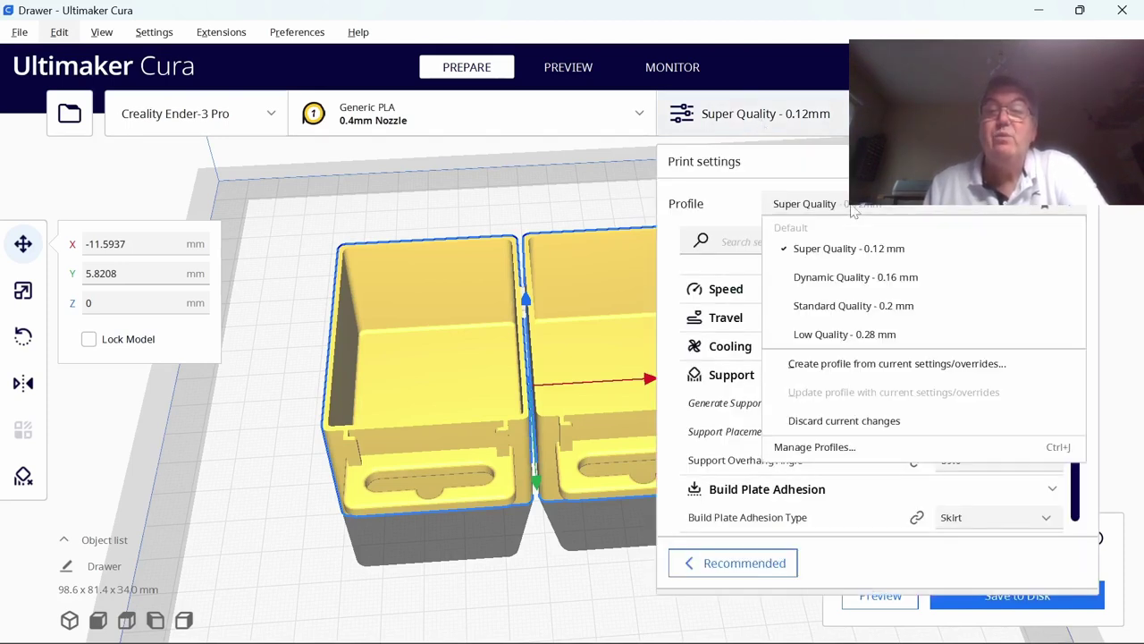
click(844, 334)
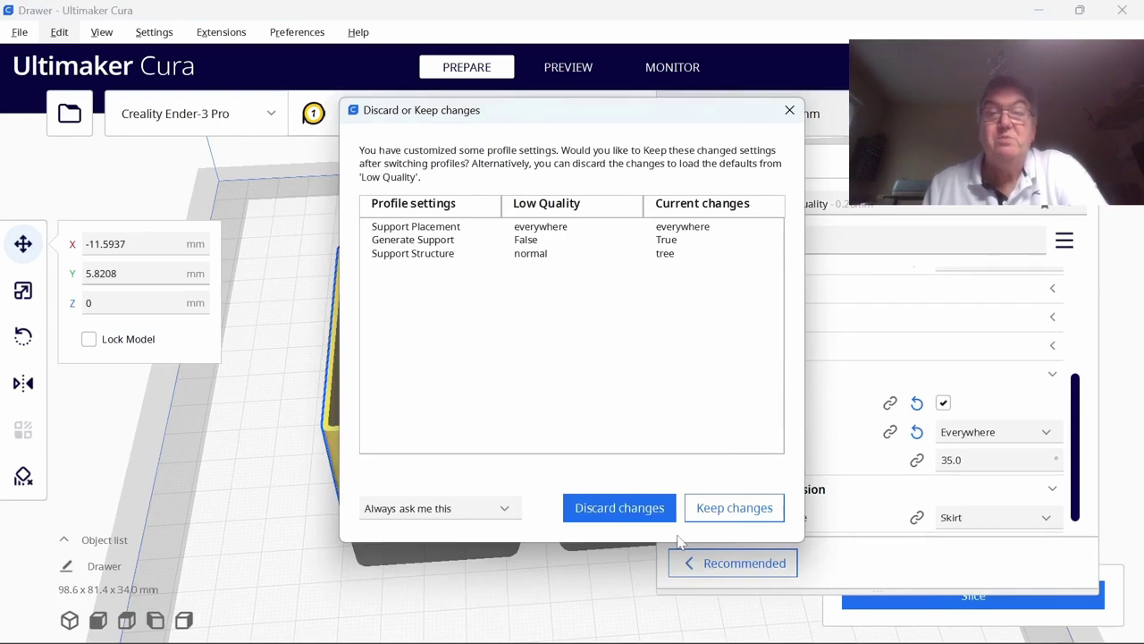
click(718, 514)
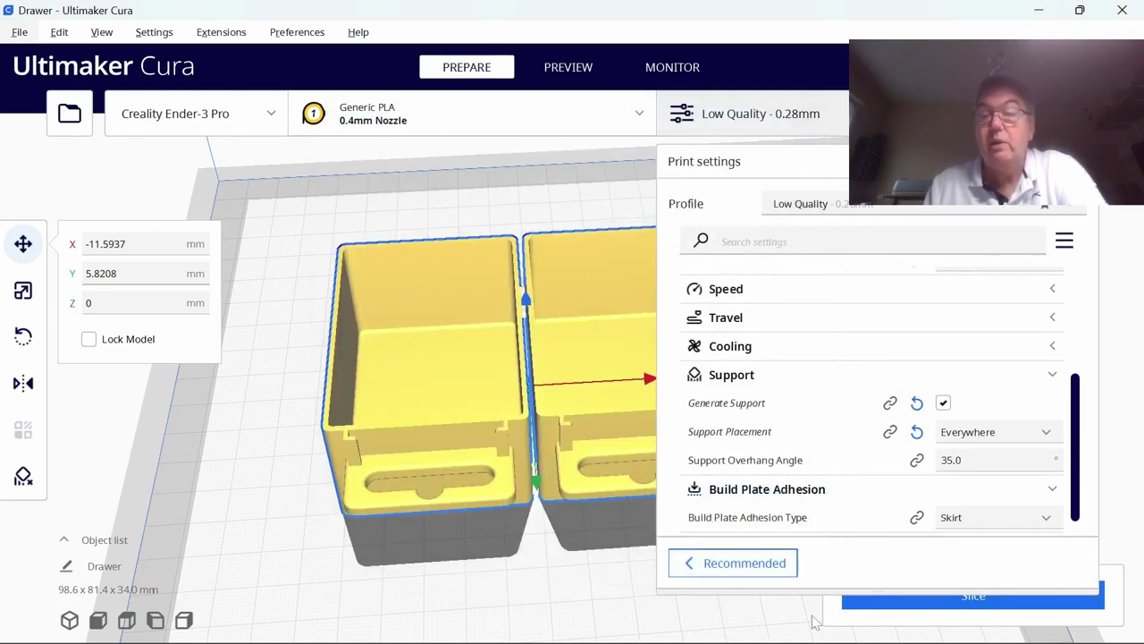
click(876, 604)
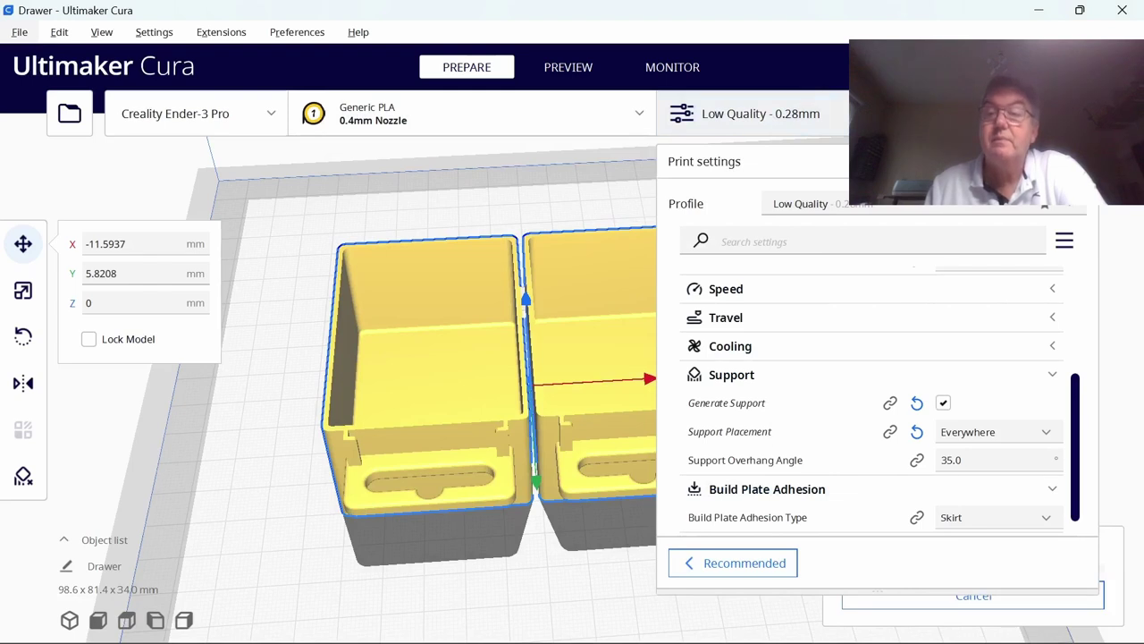
click(1113, 179)
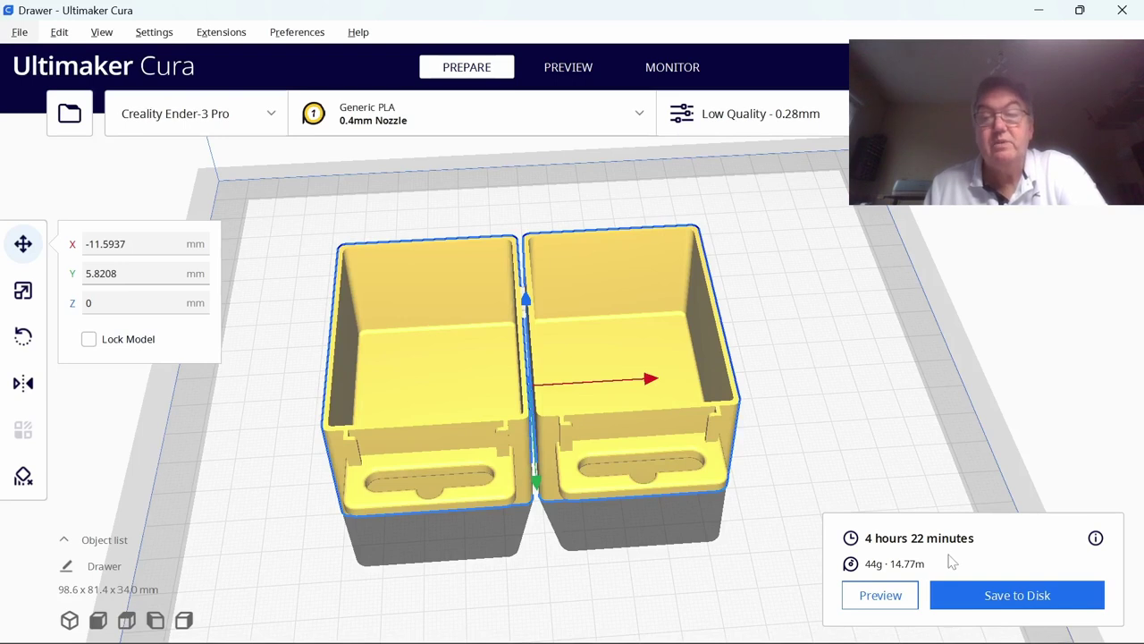
- Inspect the sliced layers in Preview, then revert to Standard Quality 0.2mm keeping custom supports
click(881, 595)
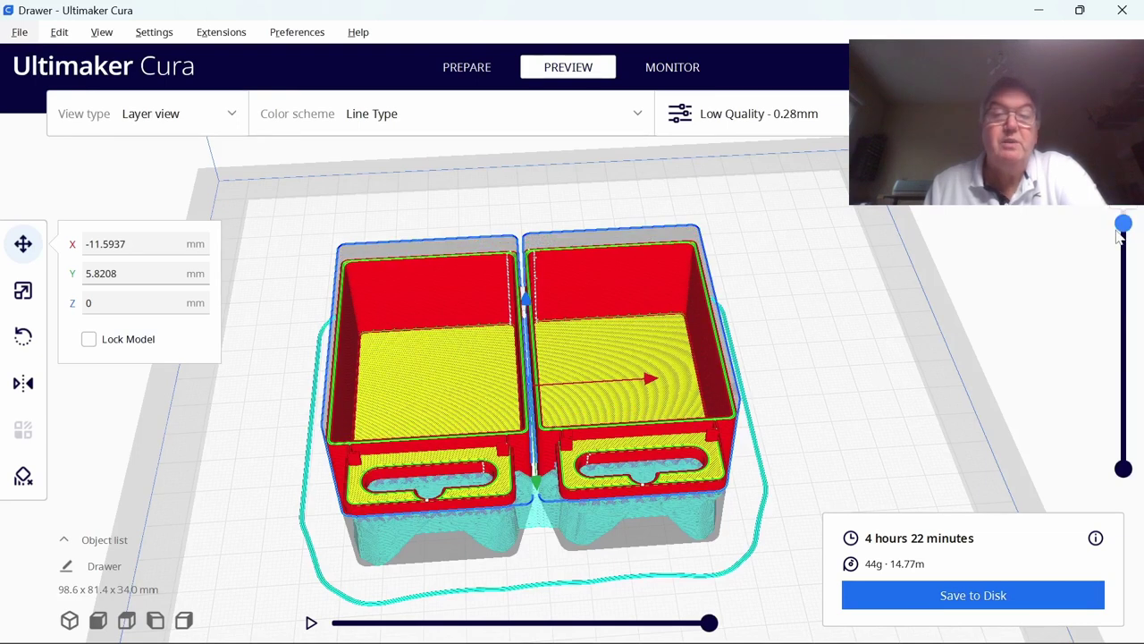
mouse_move(1123, 220)
mouse_down()
mouse_move(1110, 454)
mouse_move(1133, 207)
mouse_up()
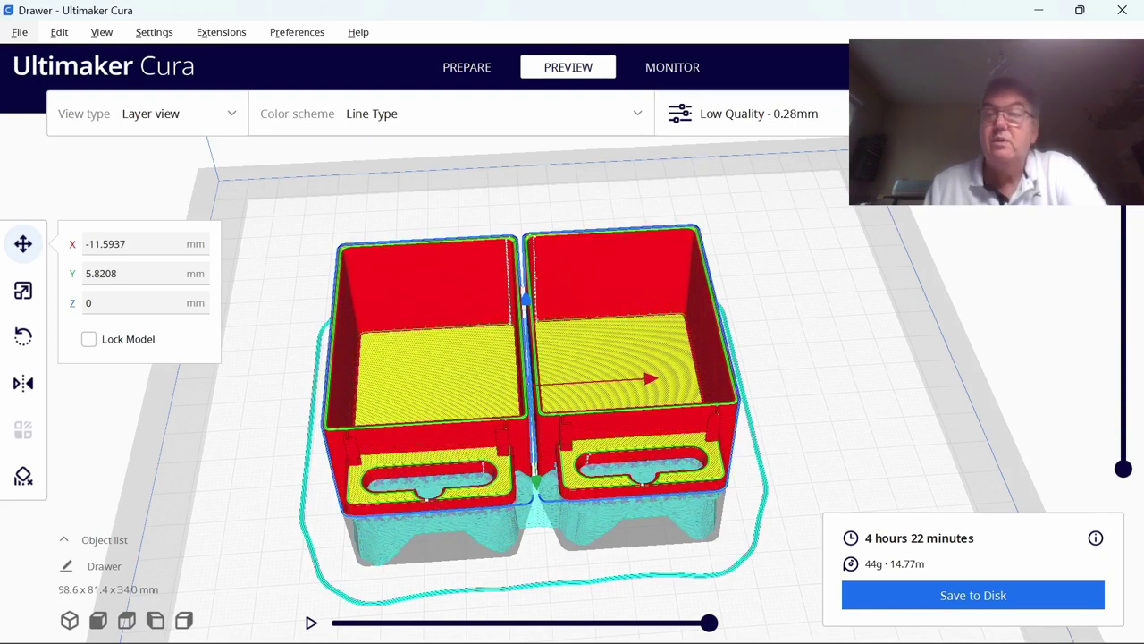
click(822, 121)
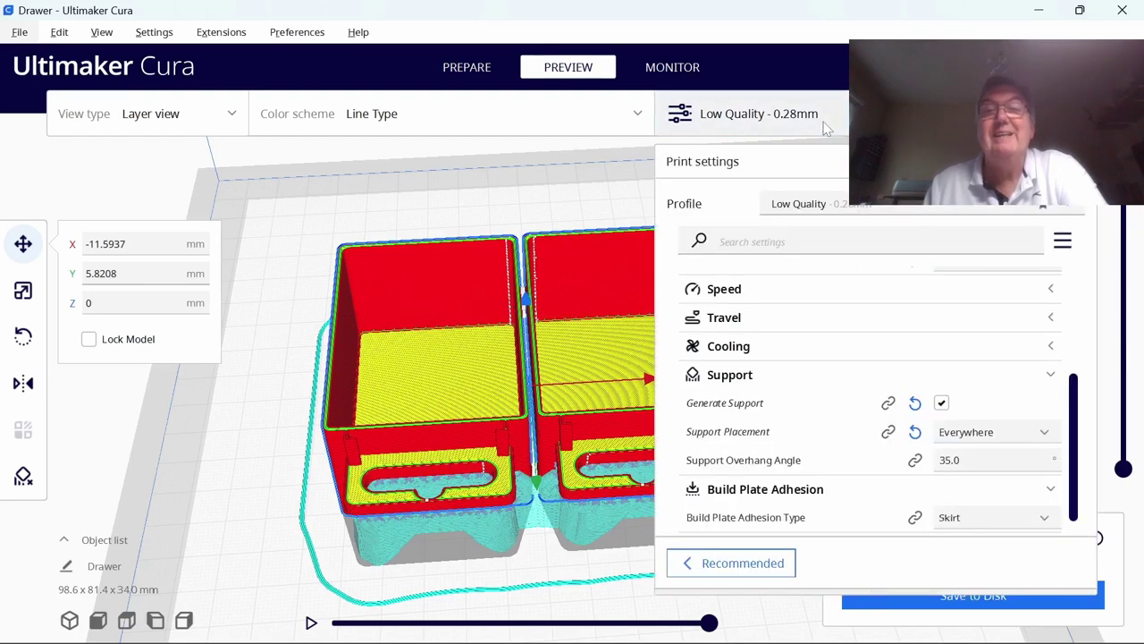
click(823, 205)
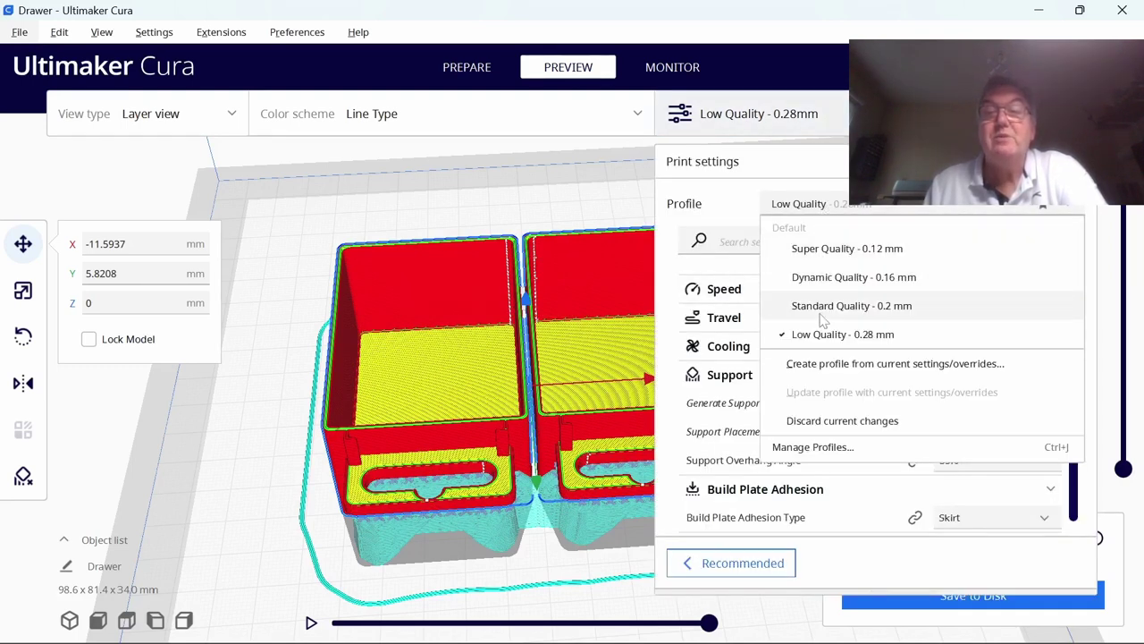
click(824, 309)
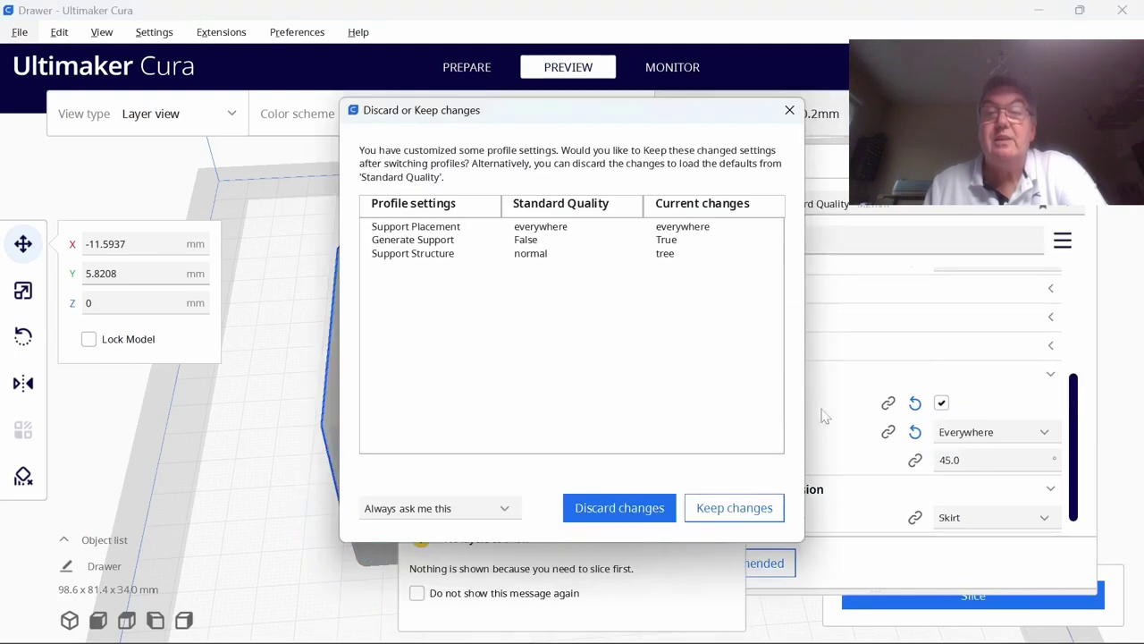
click(755, 510)
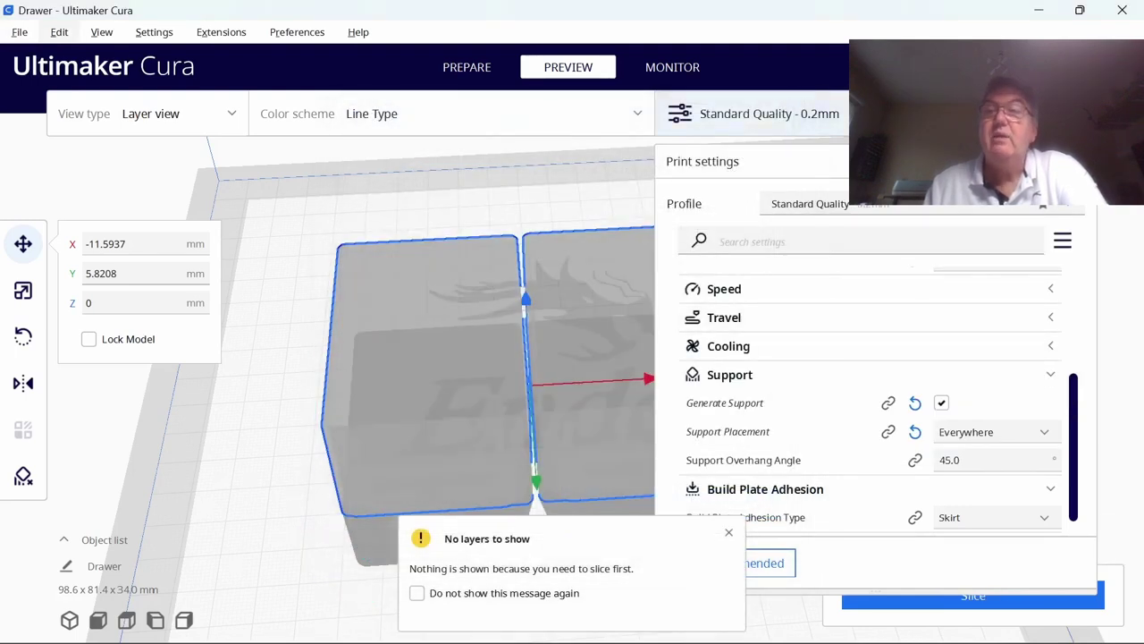